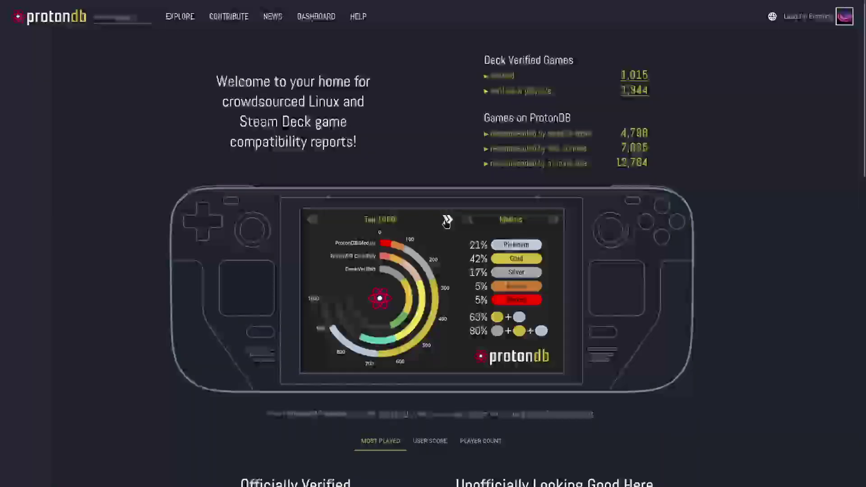
Cycle the ProtonDB home-page chart forward to the Personal Library breakdown.
click(447, 219)
click(446, 219)
click(447, 220)
click(447, 220)
click(447, 219)
click(447, 219)
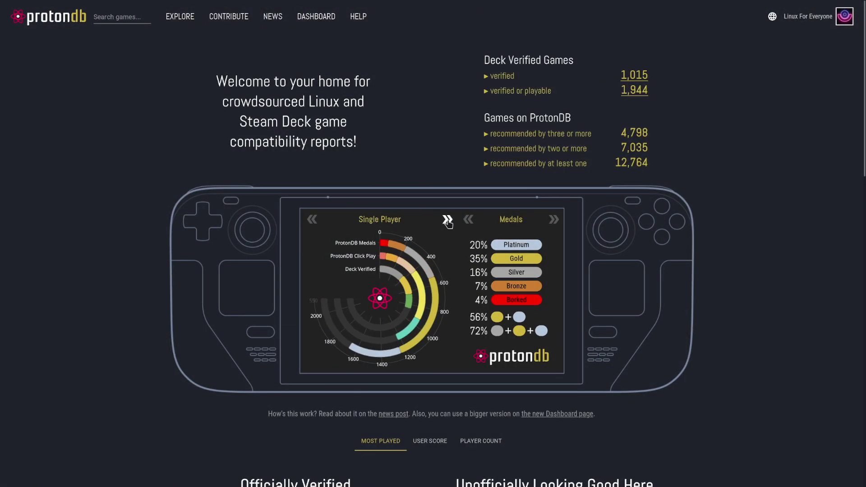
click(447, 219)
click(447, 221)
click(447, 221)
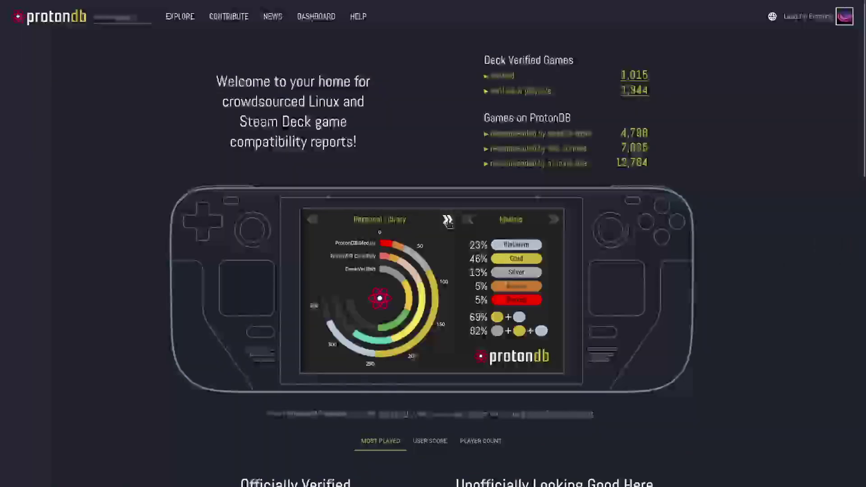
Switch the chart's side panel to Deck Verified percentages, then focus the Search games box.
click(554, 220)
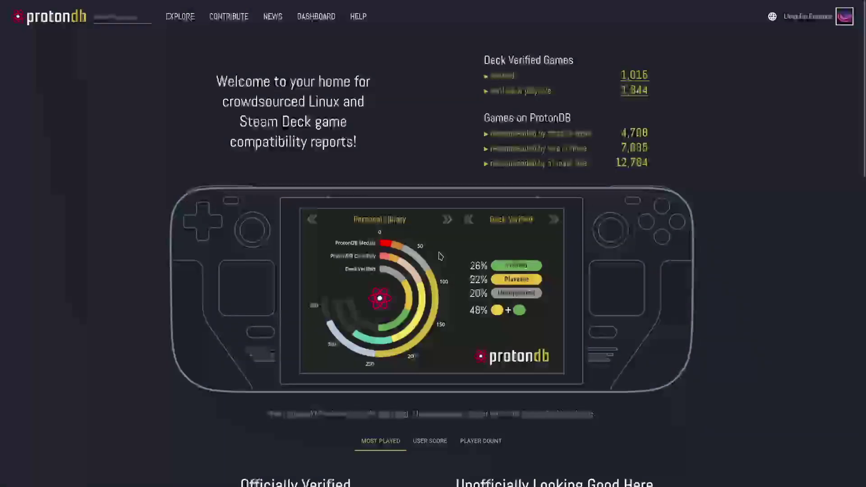
mouse_move(433, 288)
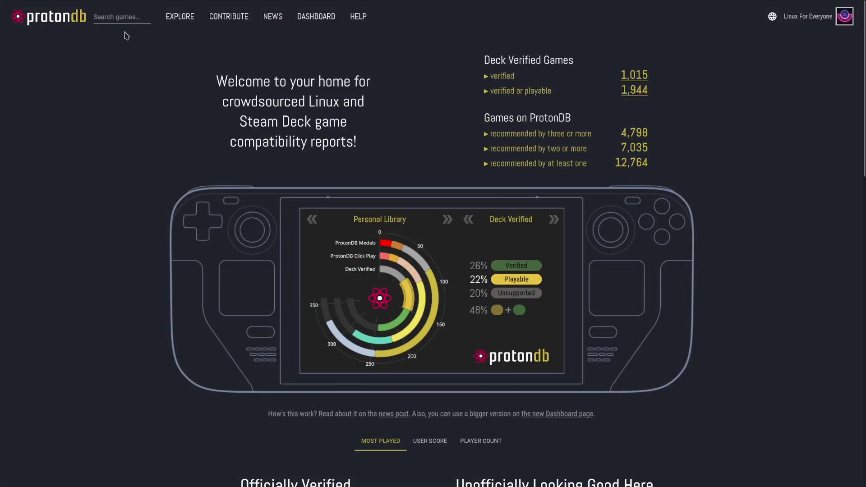
click(127, 18)
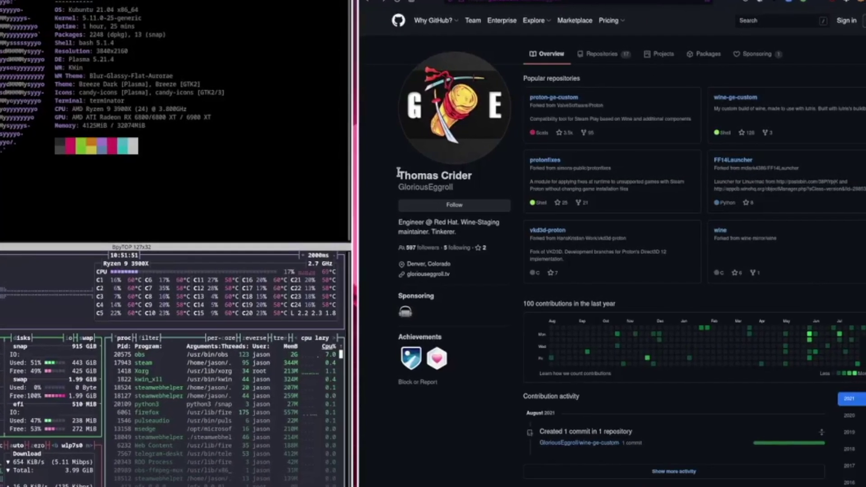
Highlight the maintainer's full name and username on the GitHub profile, then reload it with F5.
drag(429, 174, 470, 177)
double_click(438, 181)
triple_click(424, 183)
double_click(409, 194)
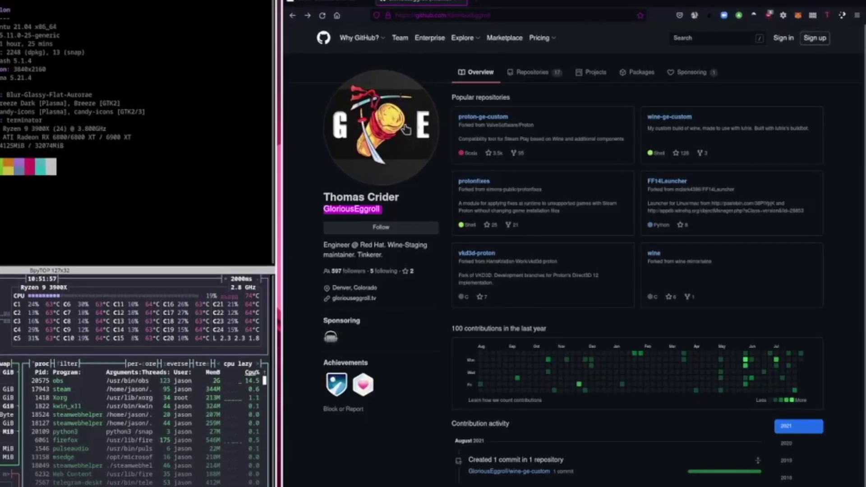
key(F5)
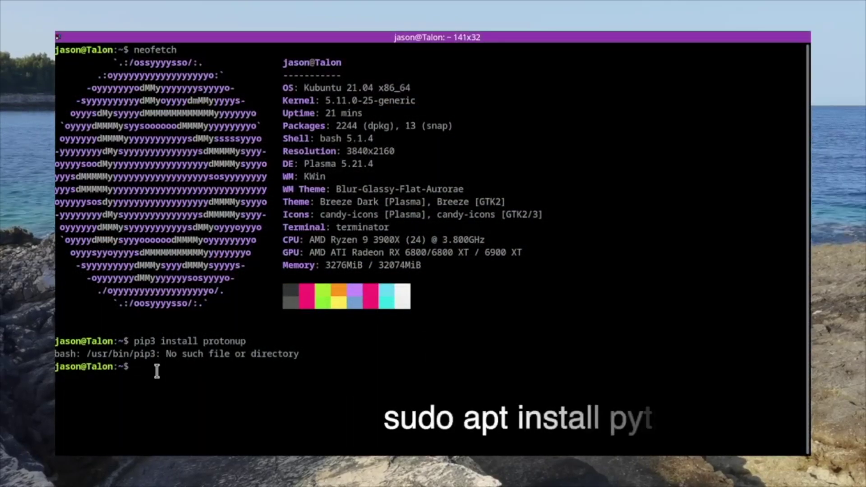
Install python3-pip with sudo apt, then install protonup using pip3.
text(sudo apt insta)
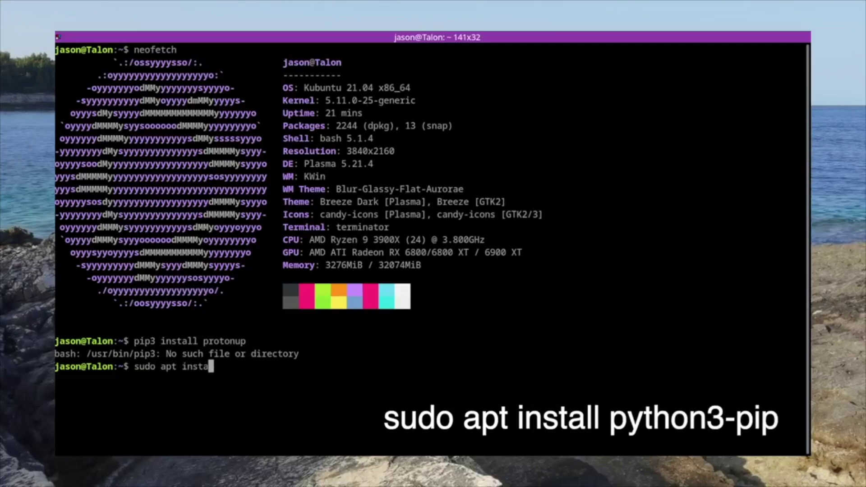
text(ll python3)
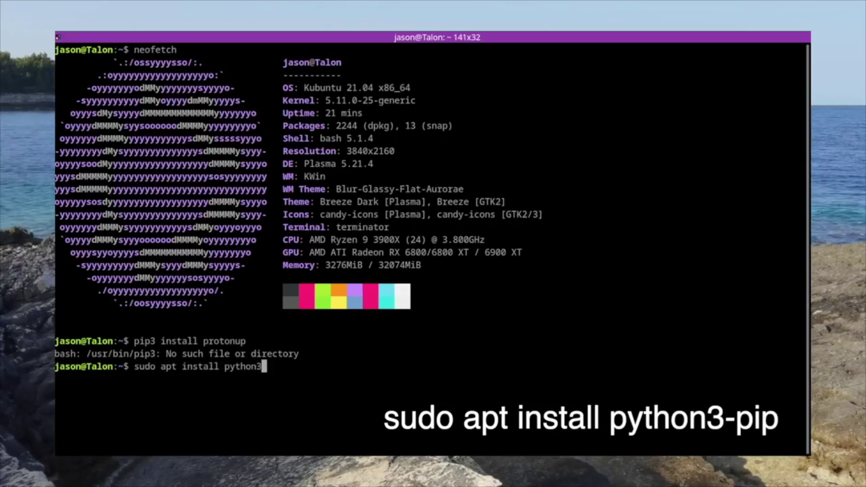
text(-pip)
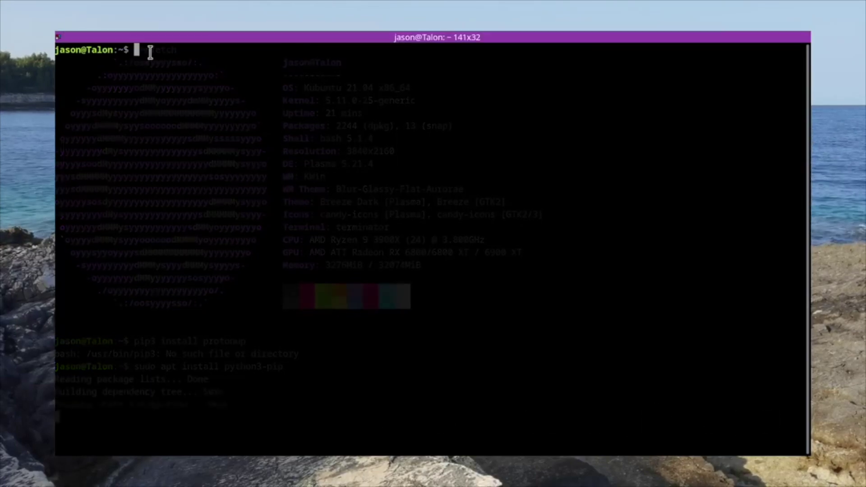
text(pip3 instal)
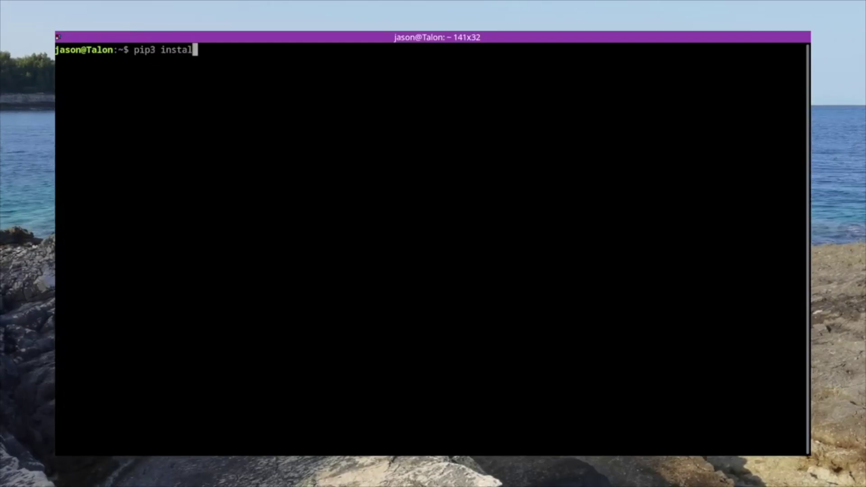
text(l protonup)
key(Return)
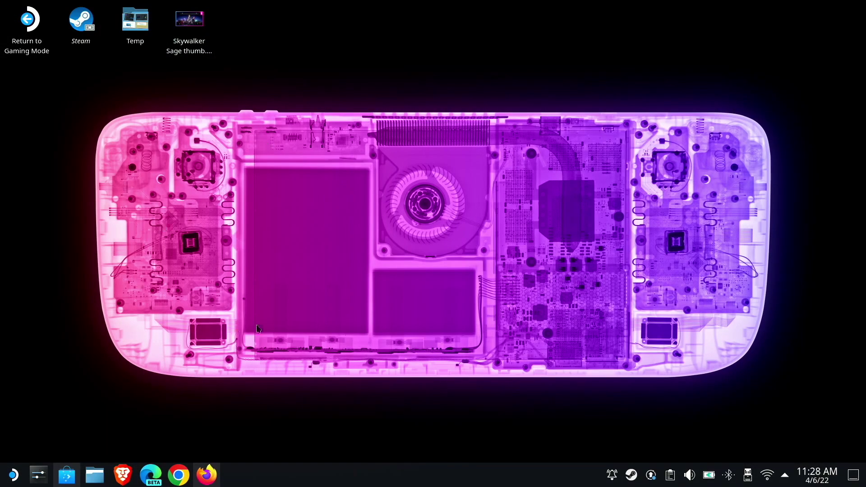
click(13, 474)
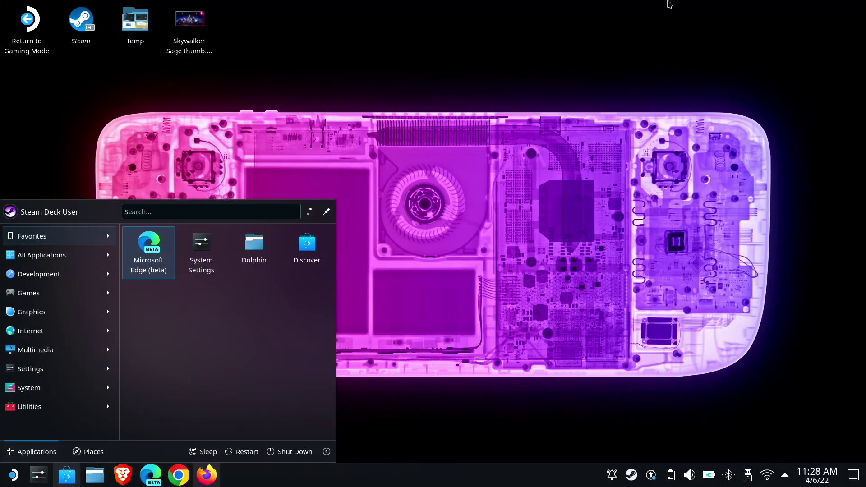
click(435, 146)
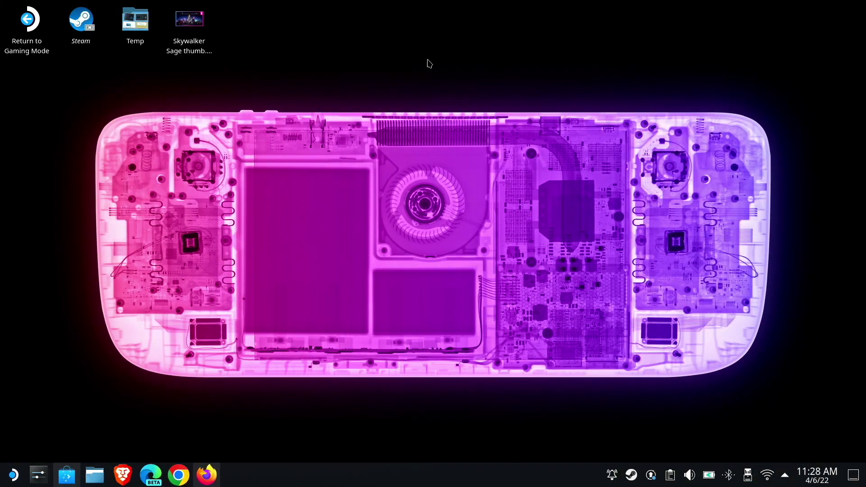
Search Discover for 'prot', install ProtonUp-Qt, and minimize the store window.
mouse_move(67, 456)
click(66, 474)
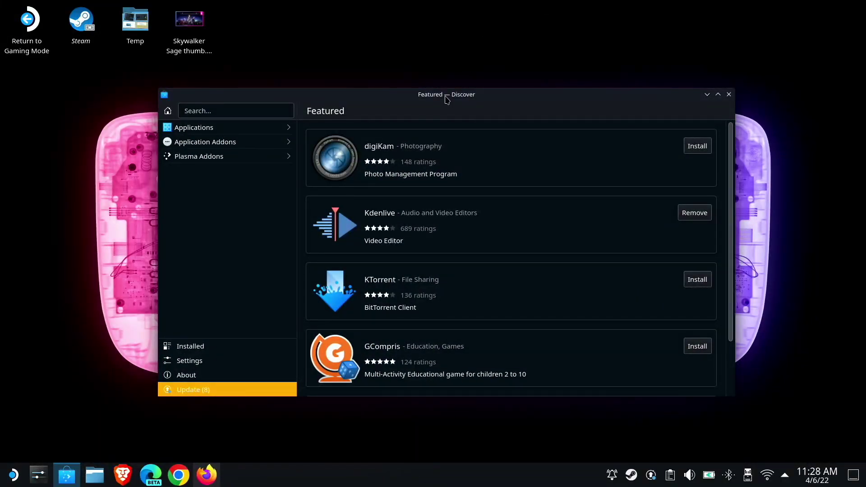
drag(447, 100, 454, 65)
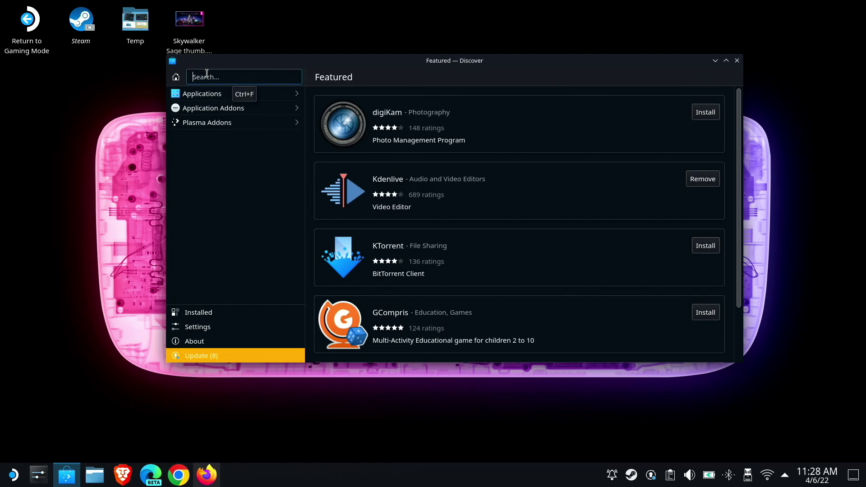
text(protonup)
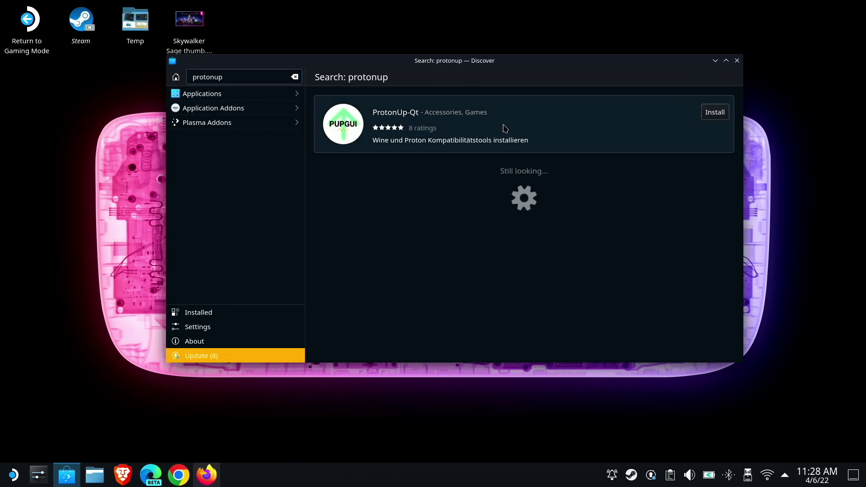
click(723, 115)
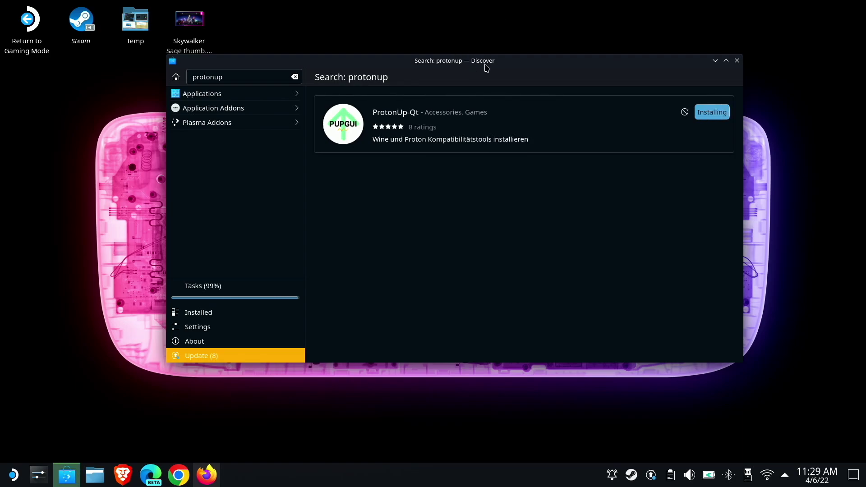
click(716, 61)
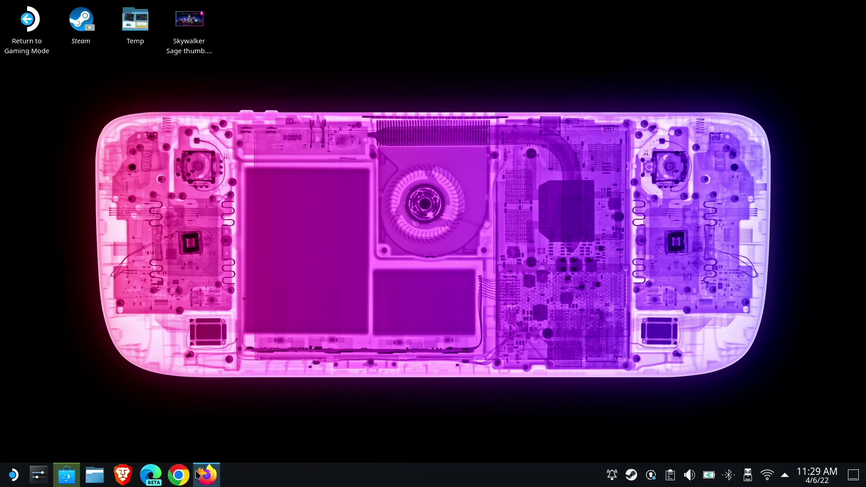
Bring up the ProtonUp-Qt website in Firefox and jump to its Download section.
click(216, 477)
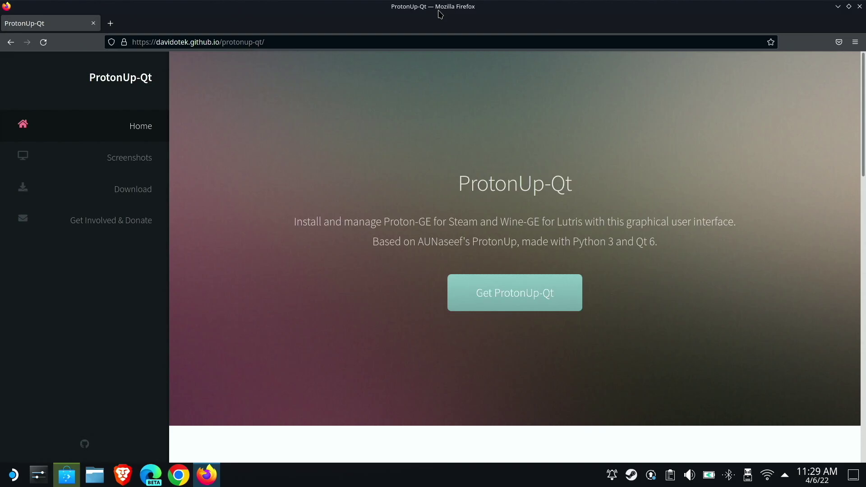
click(208, 42)
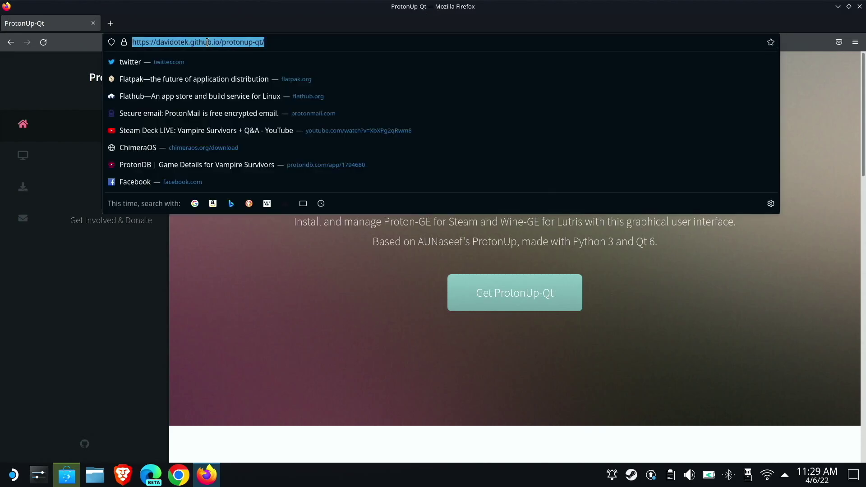
click(274, 41)
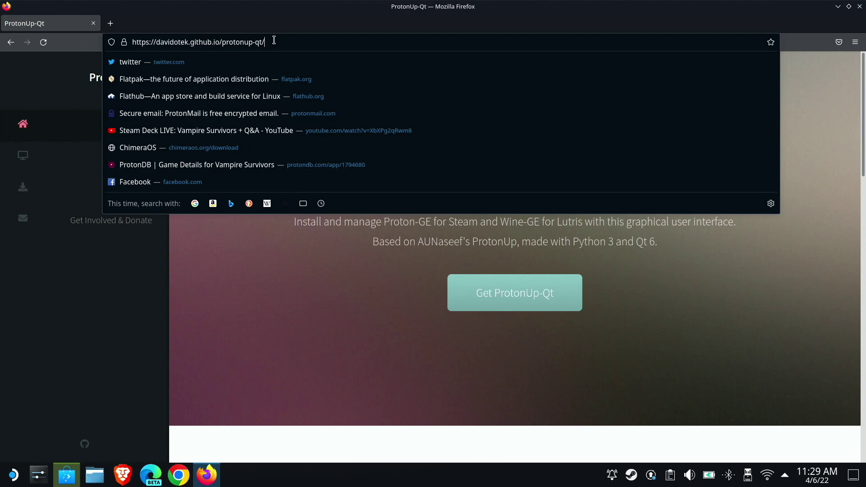
double_click(227, 42)
click(273, 247)
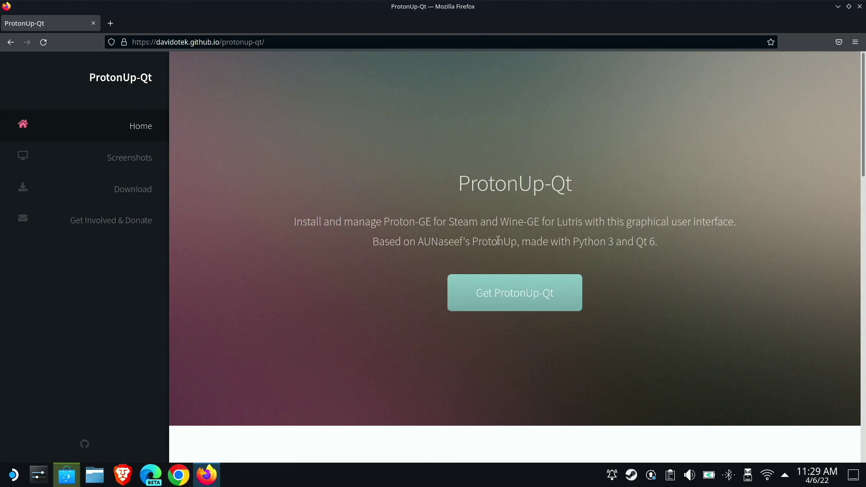
click(514, 295)
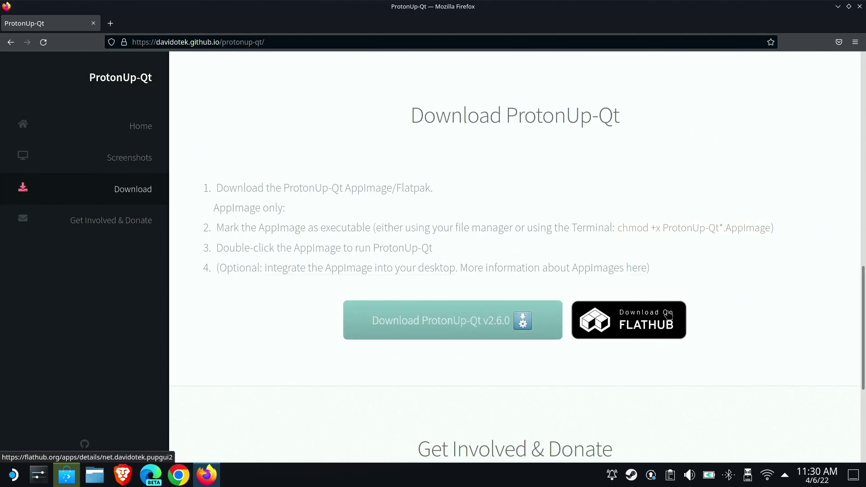
Download ProtonUp-Qt-2.6.0-x86_64.AppImage and tick Is executable in its Permissions properties.
click(452, 327)
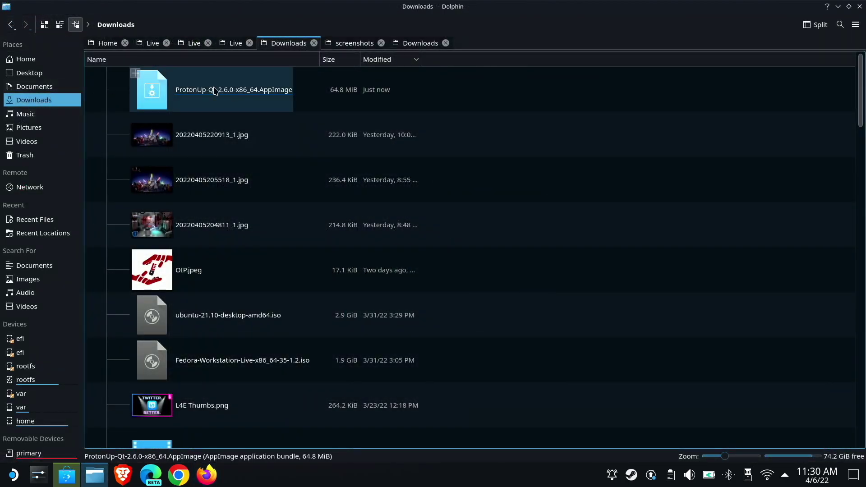
right_click(147, 94)
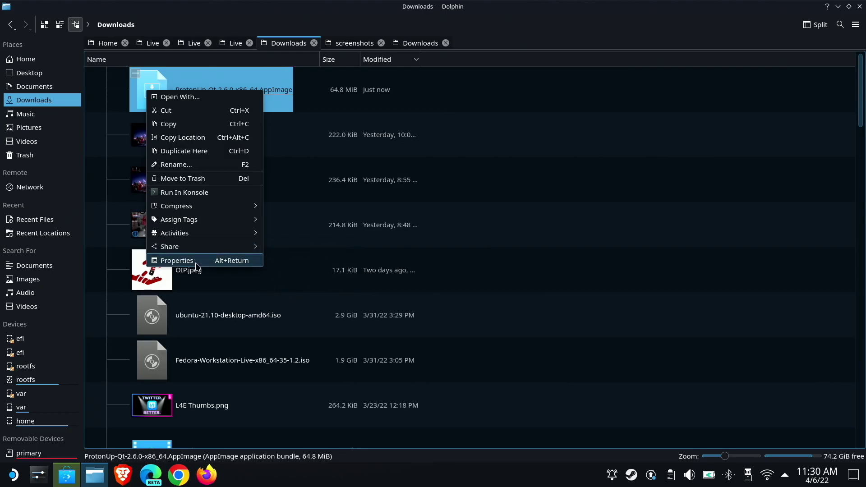
click(195, 262)
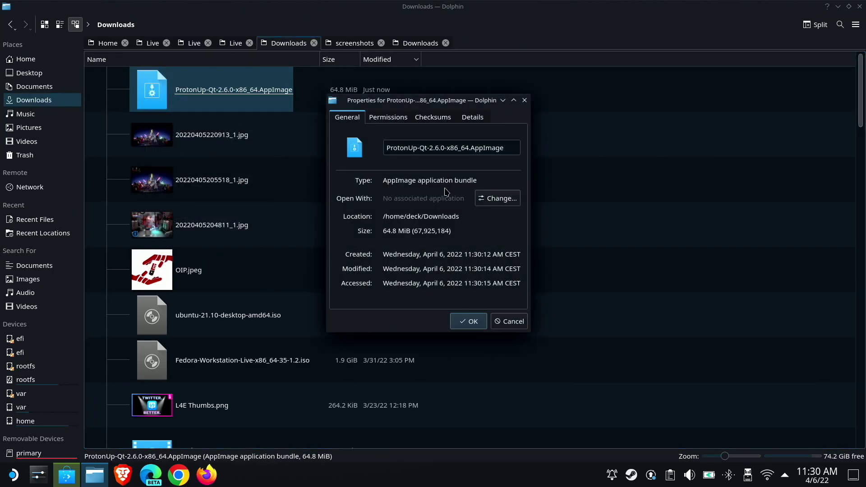
click(386, 118)
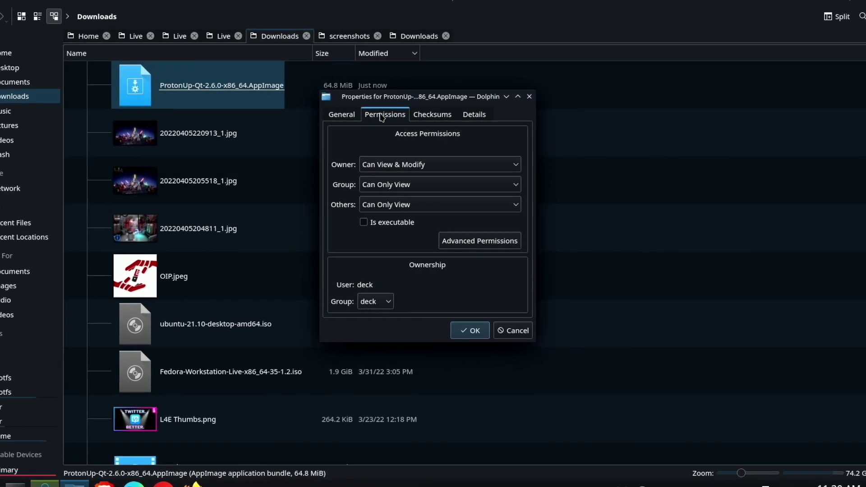
click(365, 221)
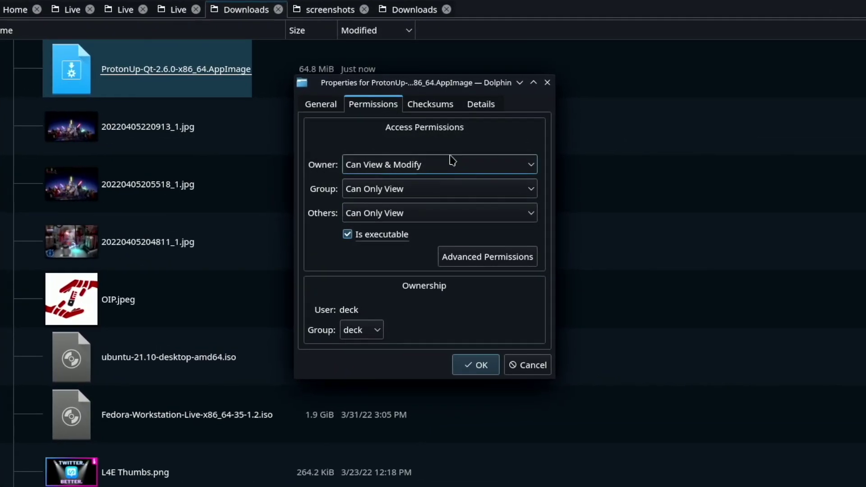
click(475, 364)
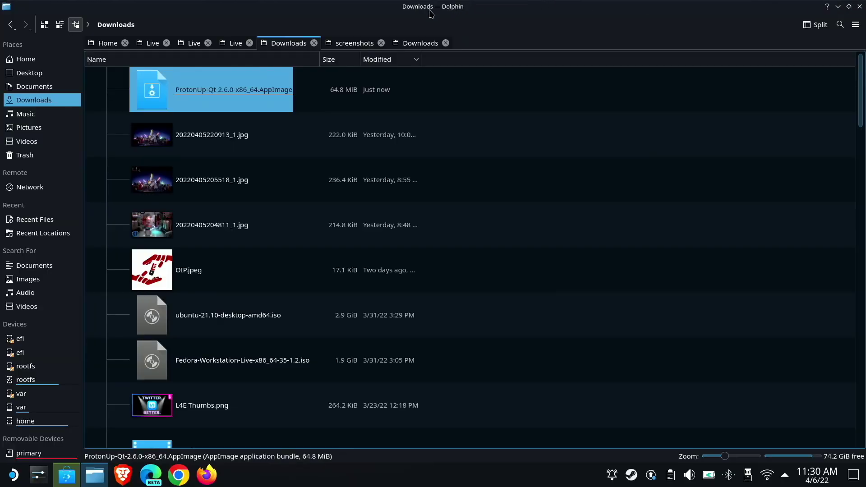
Execute the ProtonUp-Qt 2.6.0 AppImage, close Dolphin, and centre the installer window.
click(162, 98)
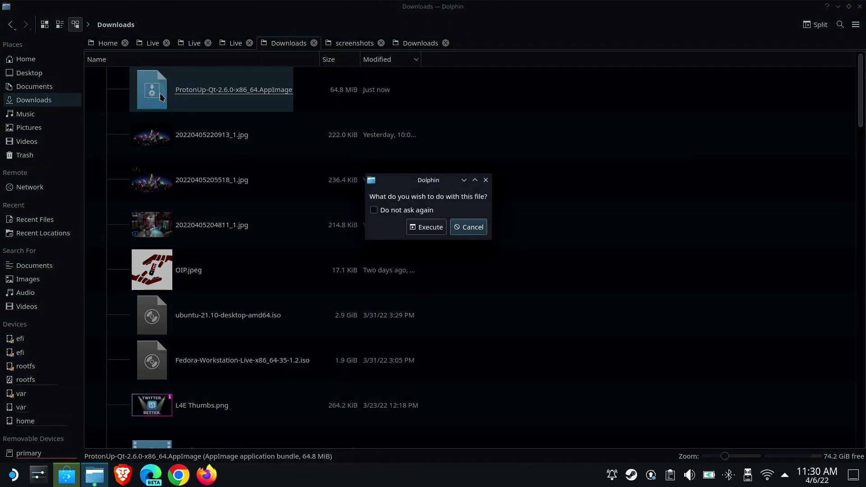
click(425, 229)
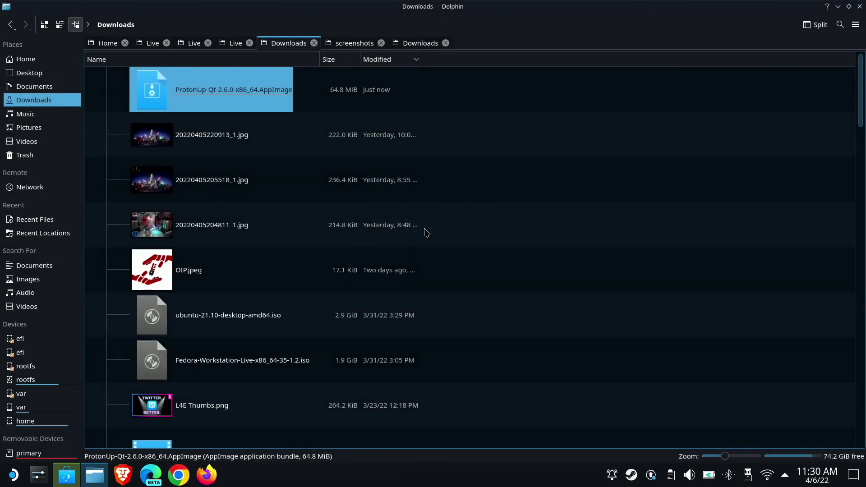
click(860, 6)
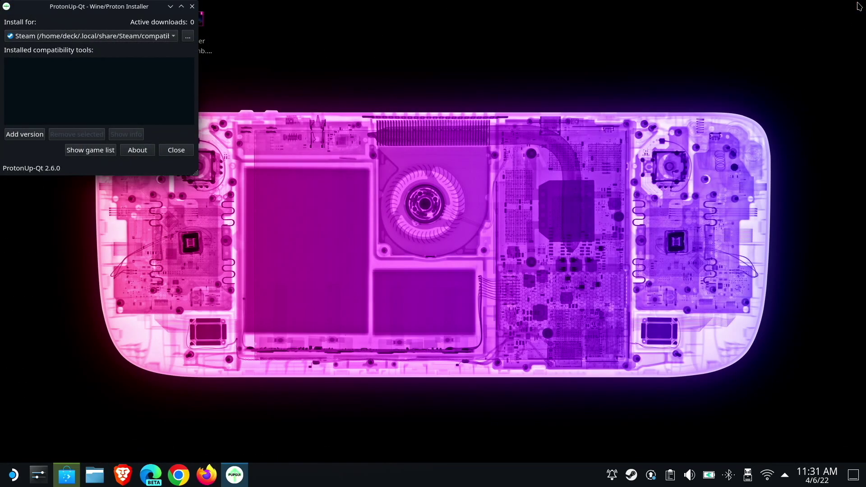
drag(103, 7, 425, 146)
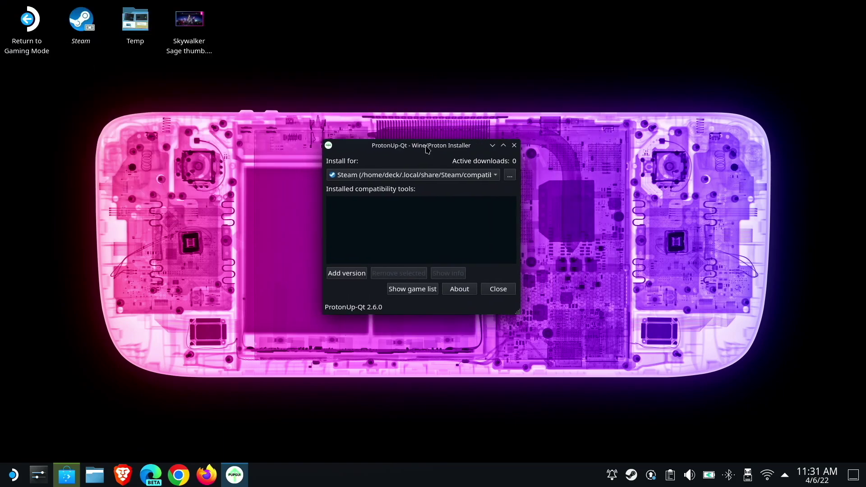
Relaunch ProtonUp-Qt from the Plasma launcher by searching 'proton', and centre its window.
click(514, 146)
click(14, 475)
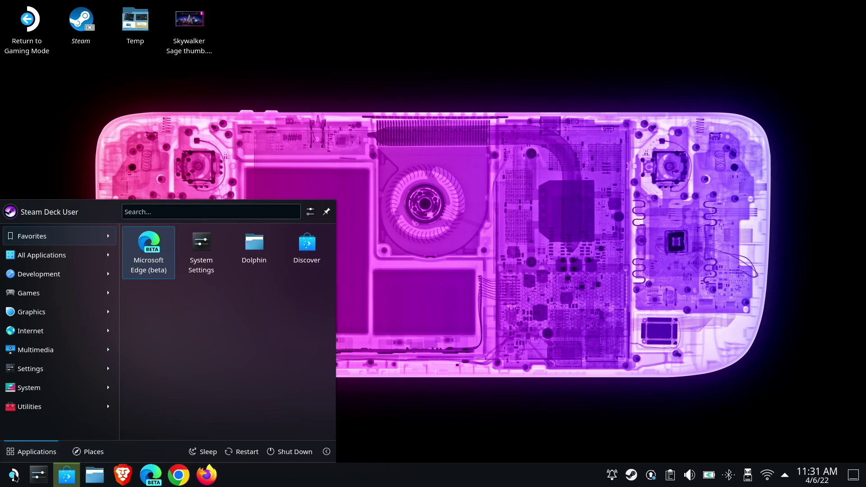
text(proton)
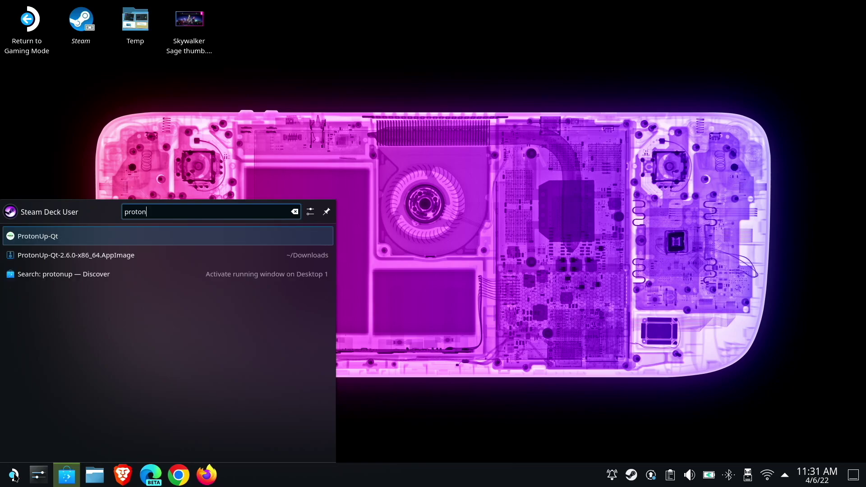
key(Return)
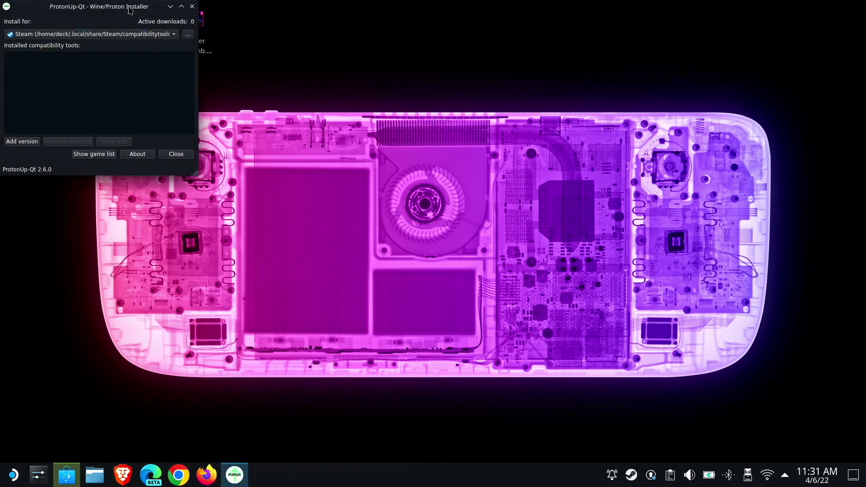
drag(119, 11, 460, 175)
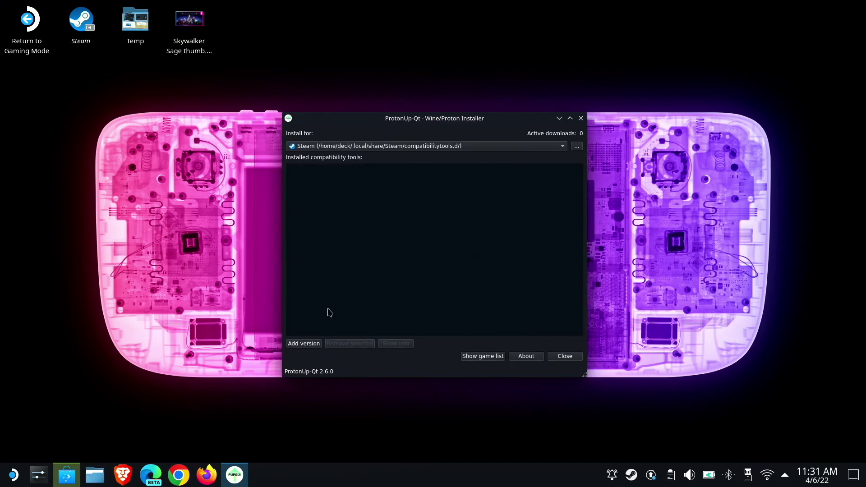
Add GE-Proton7-14 as a new Steam compatibility tool version and install it.
click(304, 344)
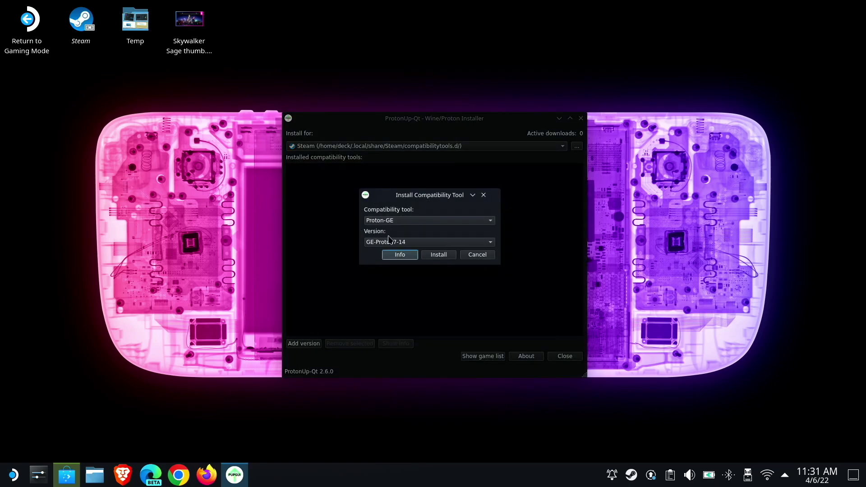
click(475, 245)
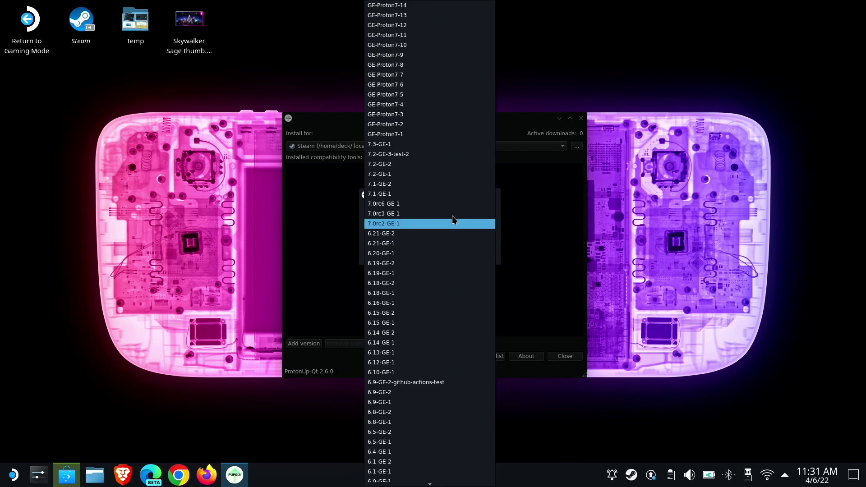
click(392, 8)
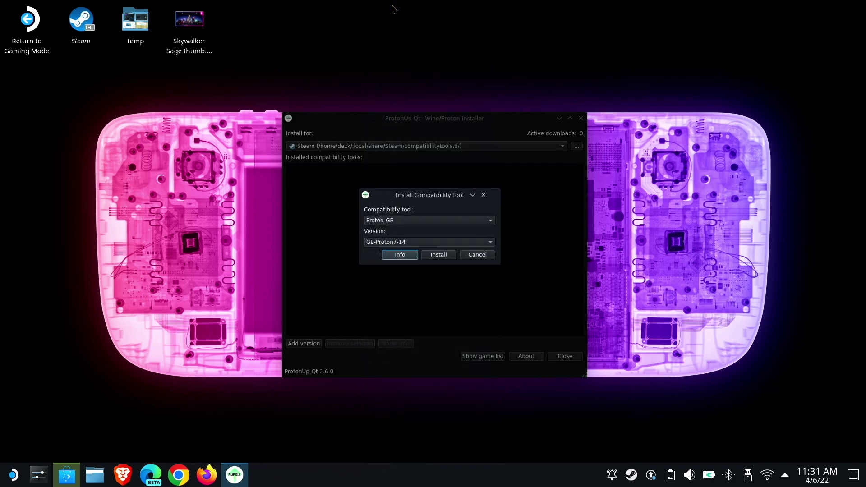
click(445, 256)
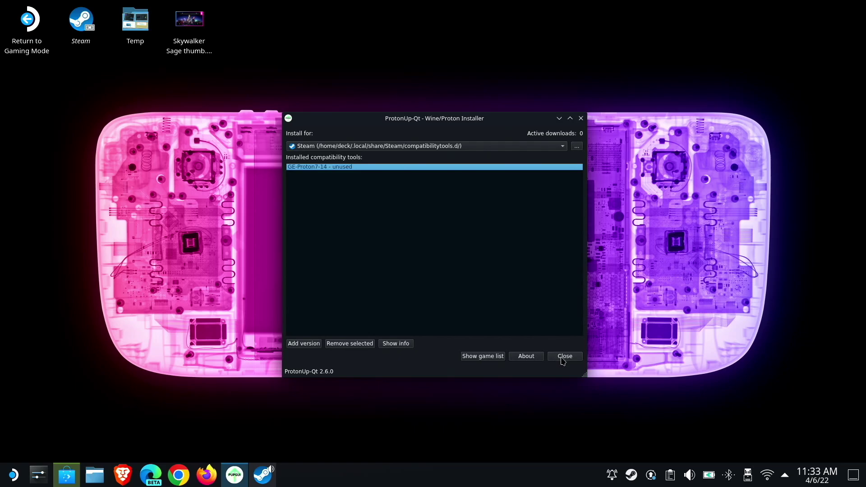
Force GE-Proton7-14 as the compatibility tool for LEGO Star Wars: The Skywalker Saga in Steam.
click(564, 356)
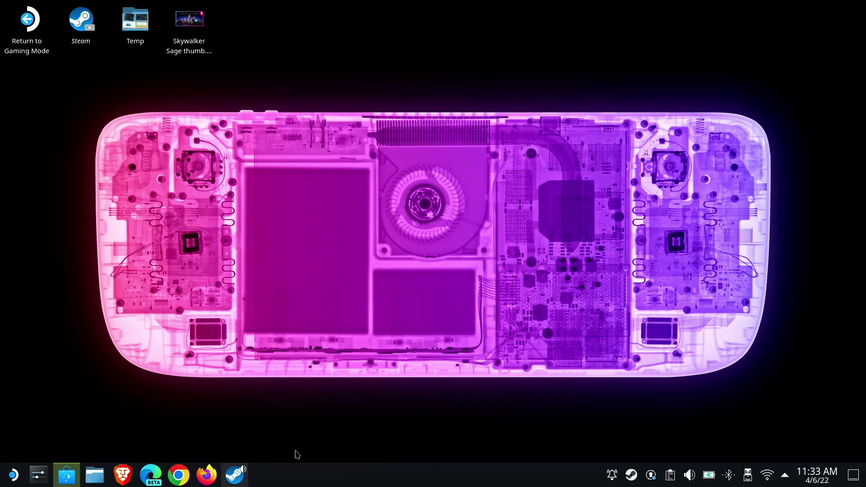
click(236, 473)
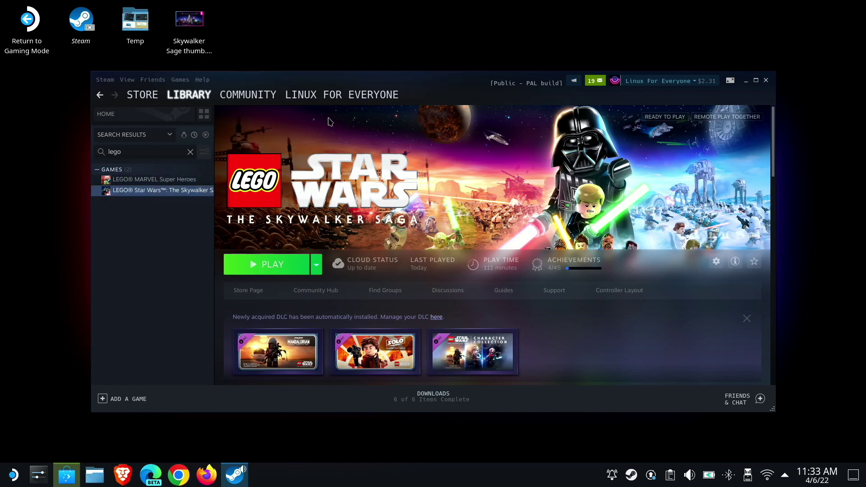
right_click(173, 194)
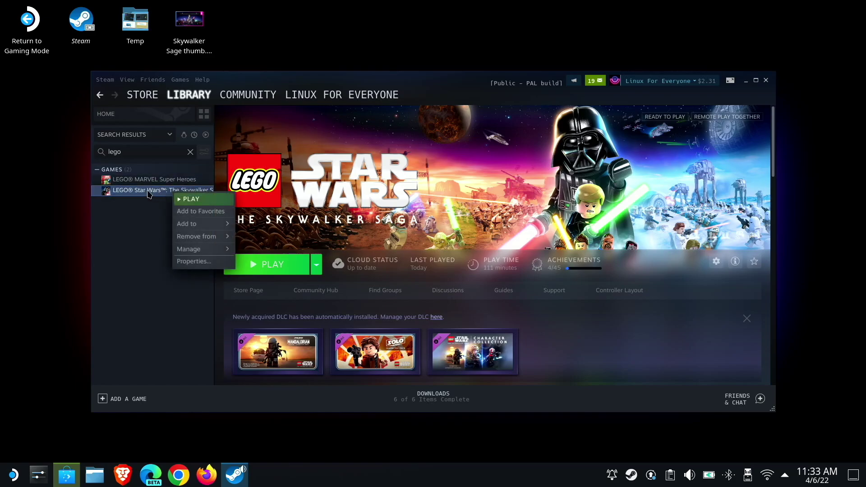
click(201, 264)
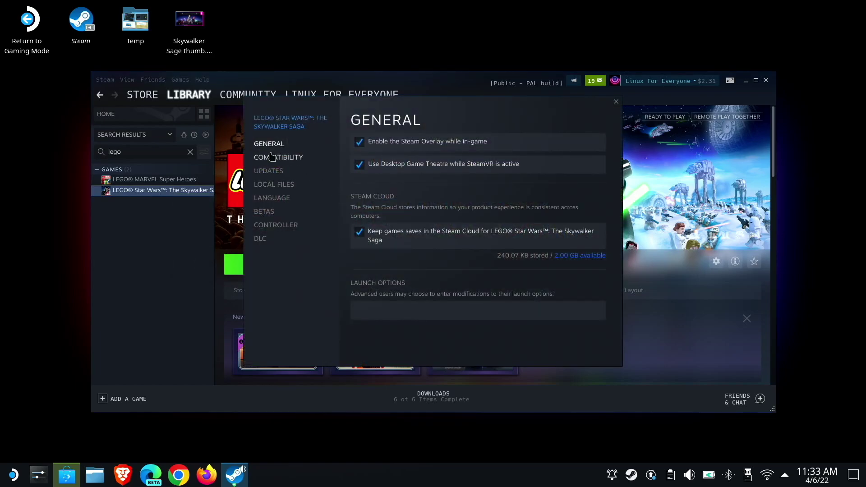
click(272, 158)
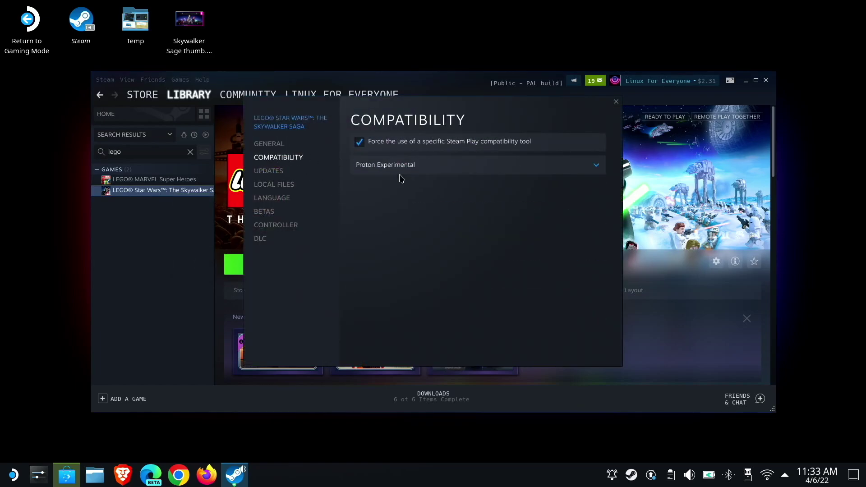
click(599, 166)
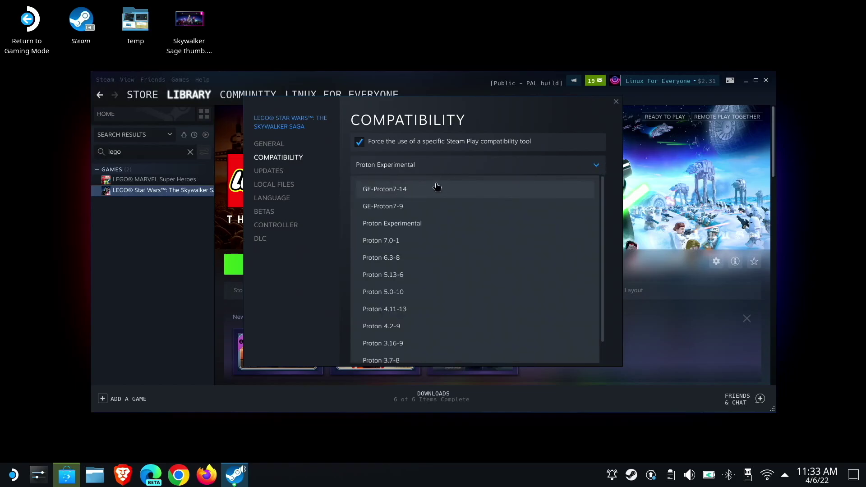
click(386, 193)
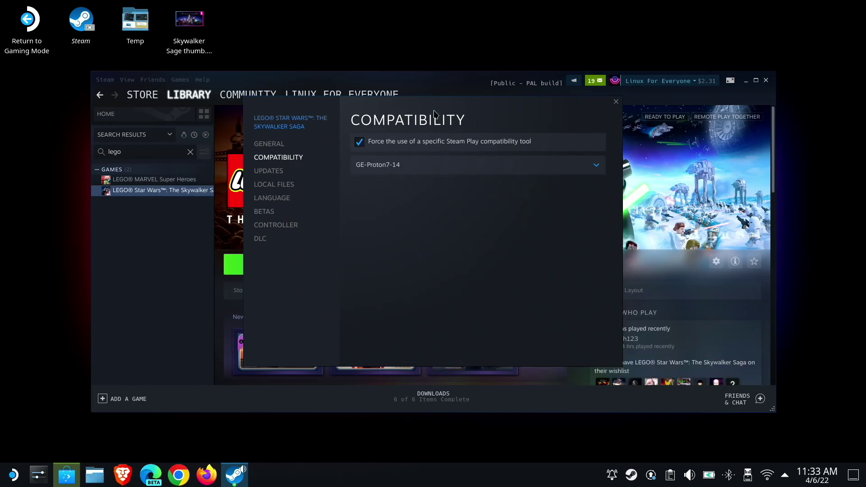
click(360, 144)
click(359, 145)
Open LEGO Star Wars' Properties from the settings gear on its Gaming Mode game page.
key(Escape)
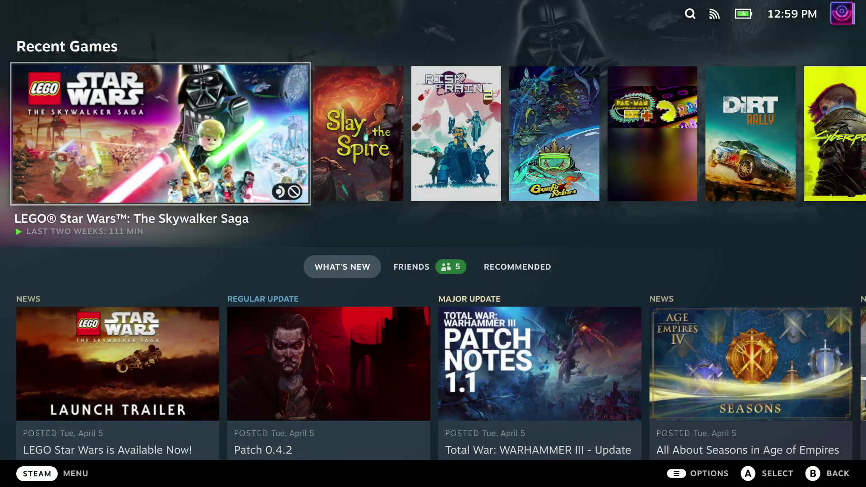
key(Return)
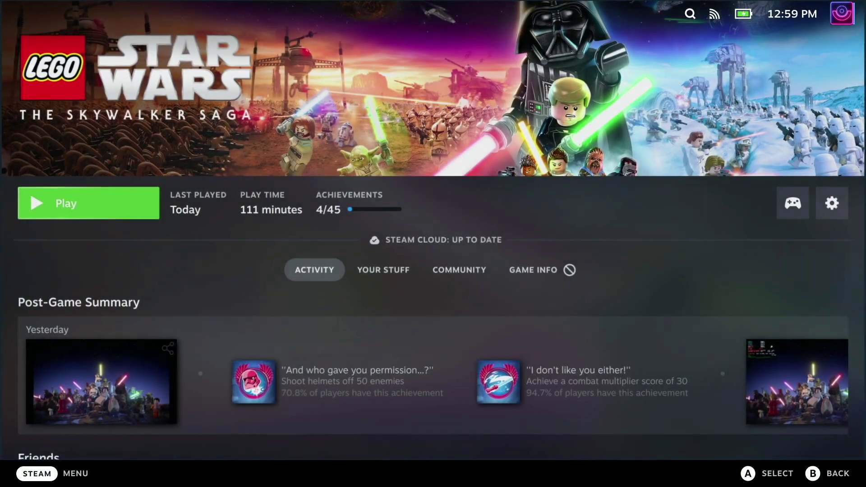
key(Right)
key(Right)
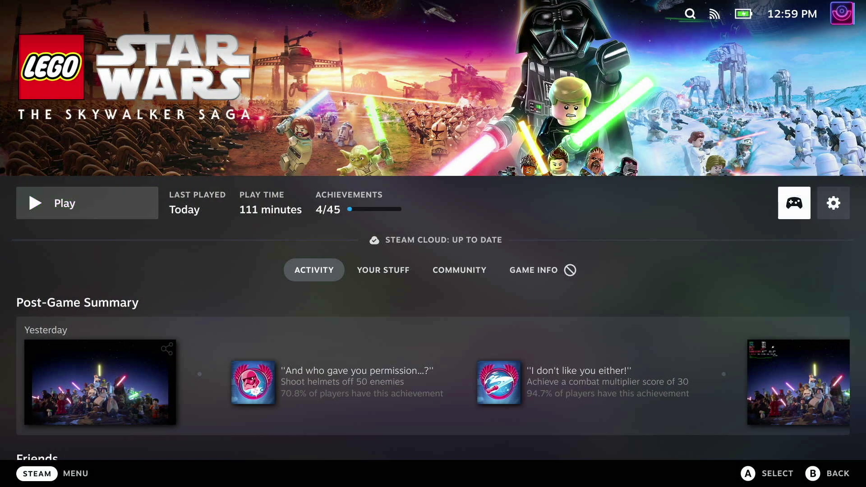
key(Return)
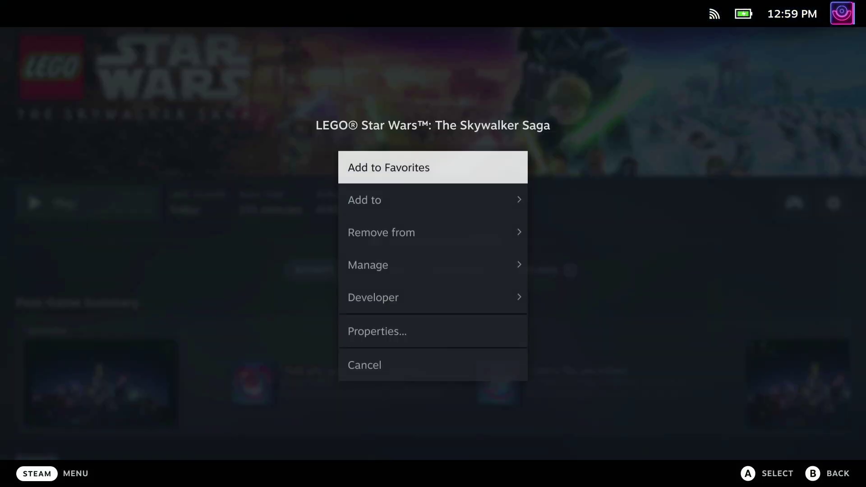
key(Down)
key(Down)
key(Down)
key(Down)
key(Down)
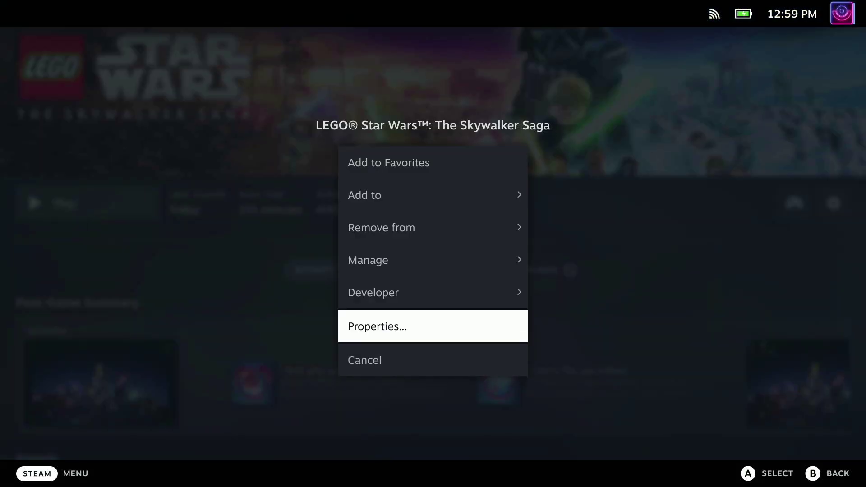
key(Return)
Open the Compatibility tool dropdown and browse the Proton versions, settling on GE-Proton7-14.
key(Down)
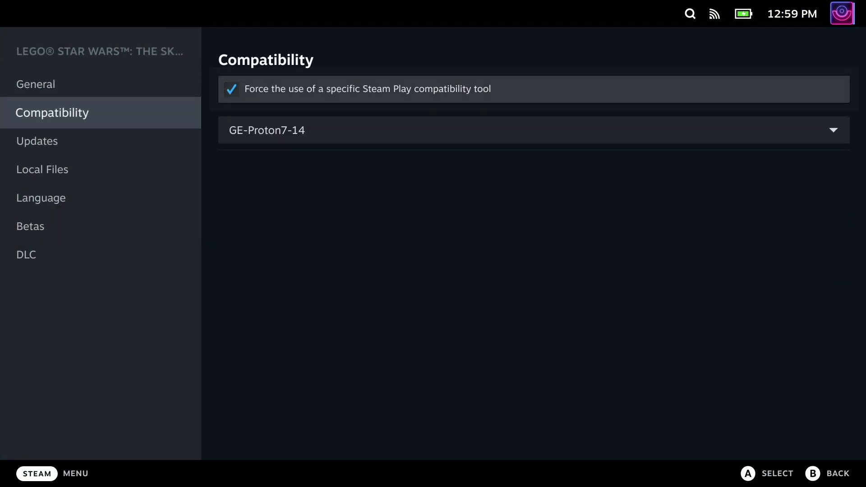
key(Right)
key(Down)
key(Return)
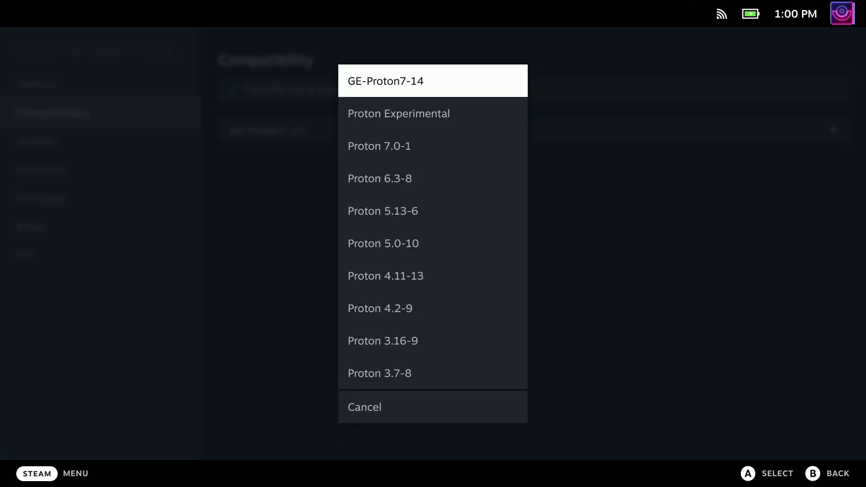
key(Down)
key(Down)
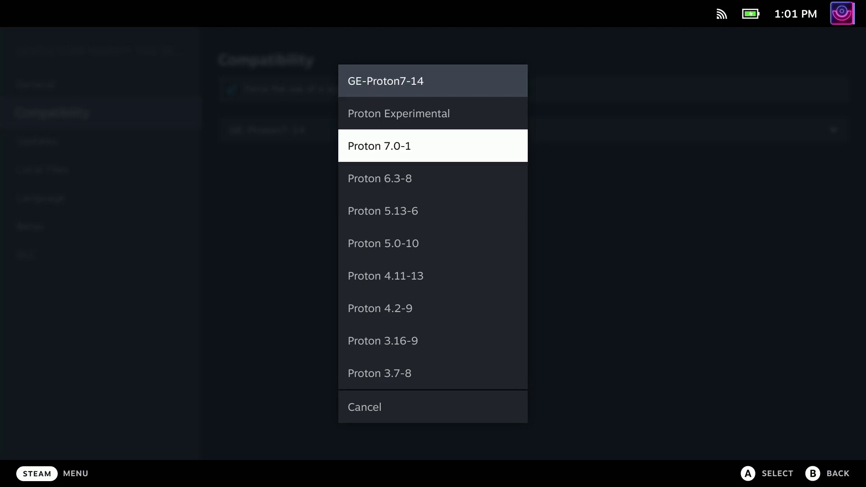
key(Down)
key(Down)
key(Up)
key(Up)
key(Up)
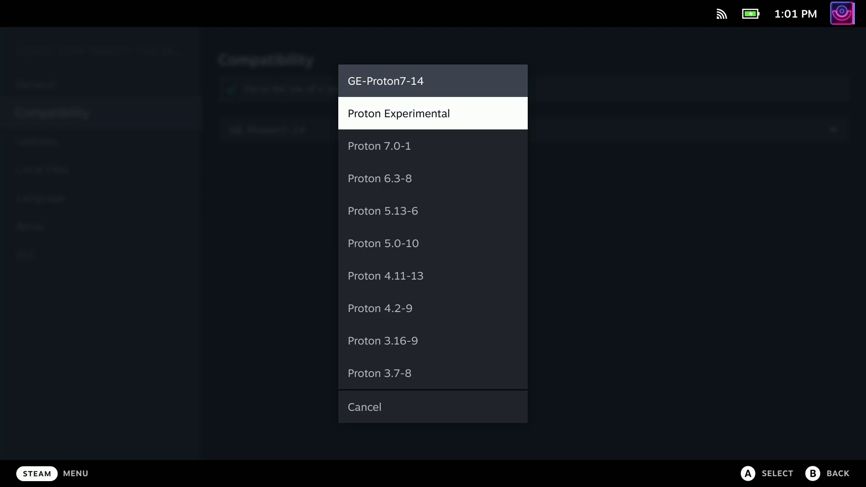
key(Down)
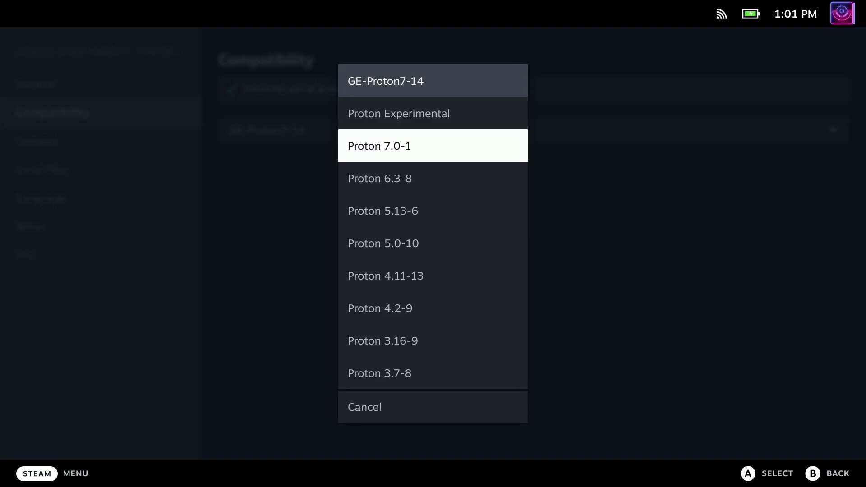
key(Down)
key(Down)
key(Up)
key(Up)
key(Up)
key(Up)
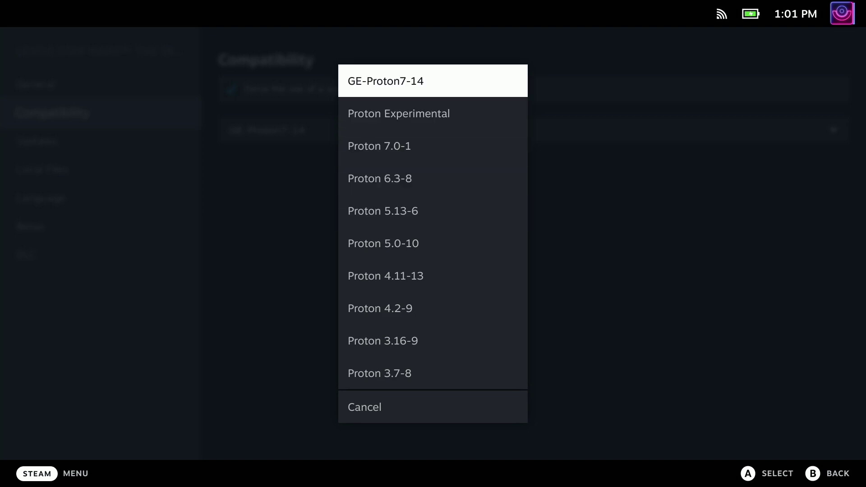